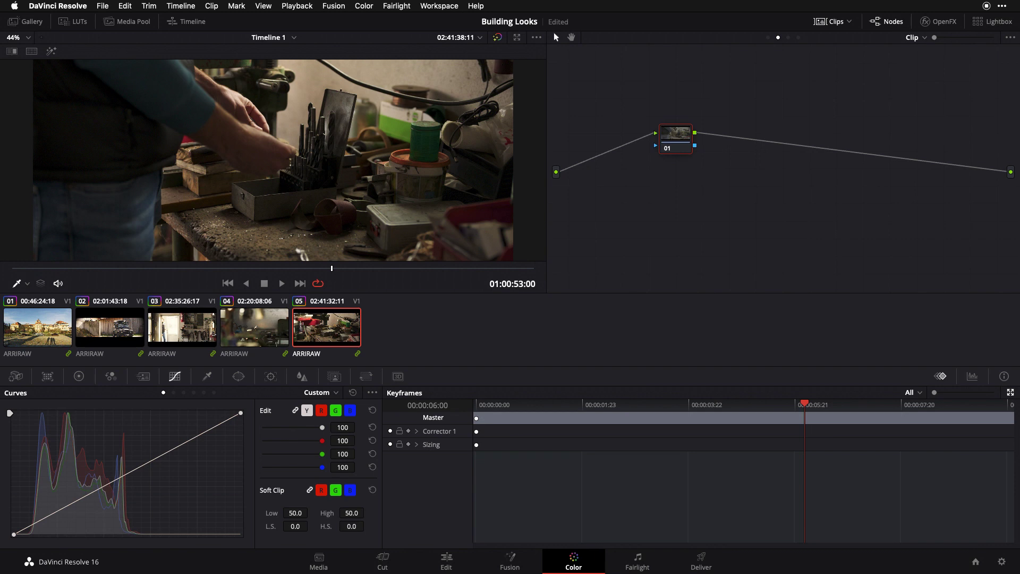
Show the Timeline node tree instead of Clip, and nudge node 02 slightly.
{"action": "left_click", "coordinate": [799, 37]}
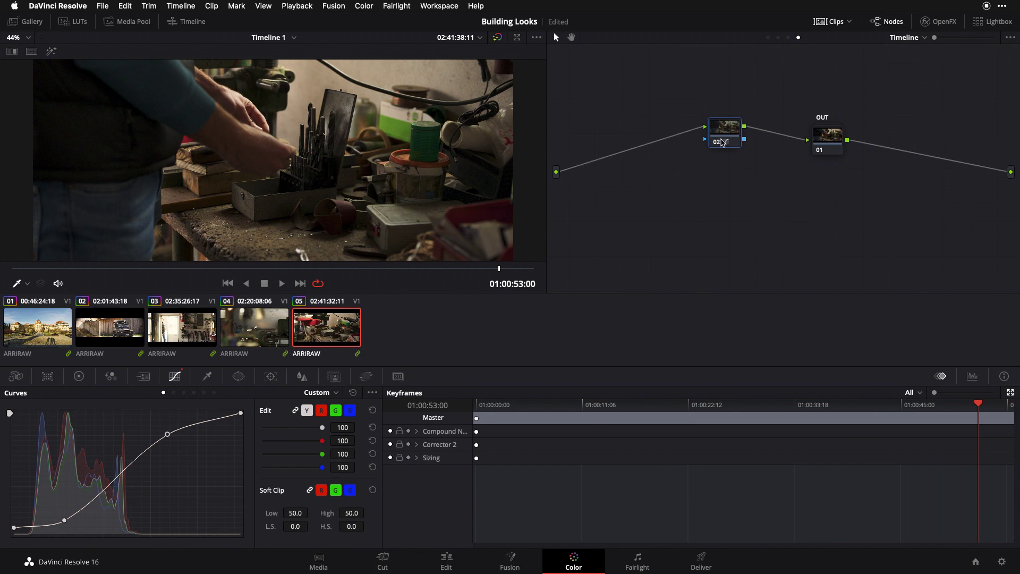
{"action": "left_click_drag", "start_coordinate": [723, 142], "coordinate": [722, 145]}
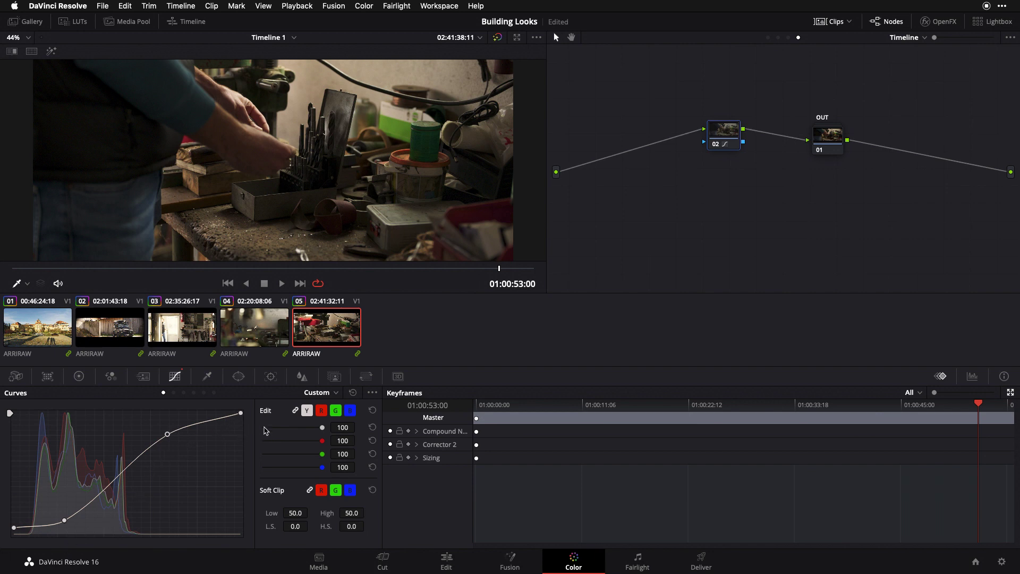
{"action": "left_click", "coordinate": [295, 411]}
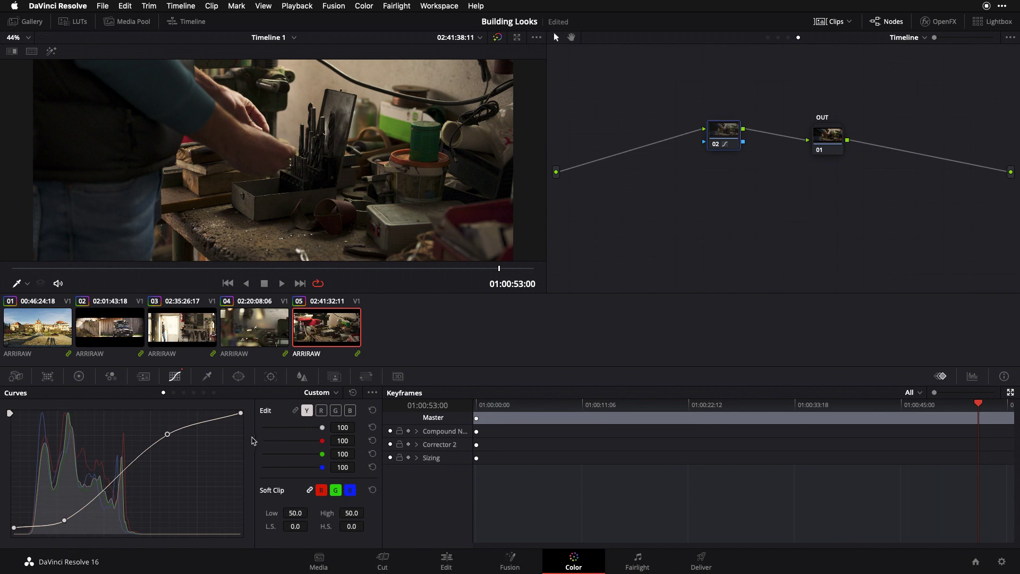
{"action": "left_click", "coordinate": [348, 411]}
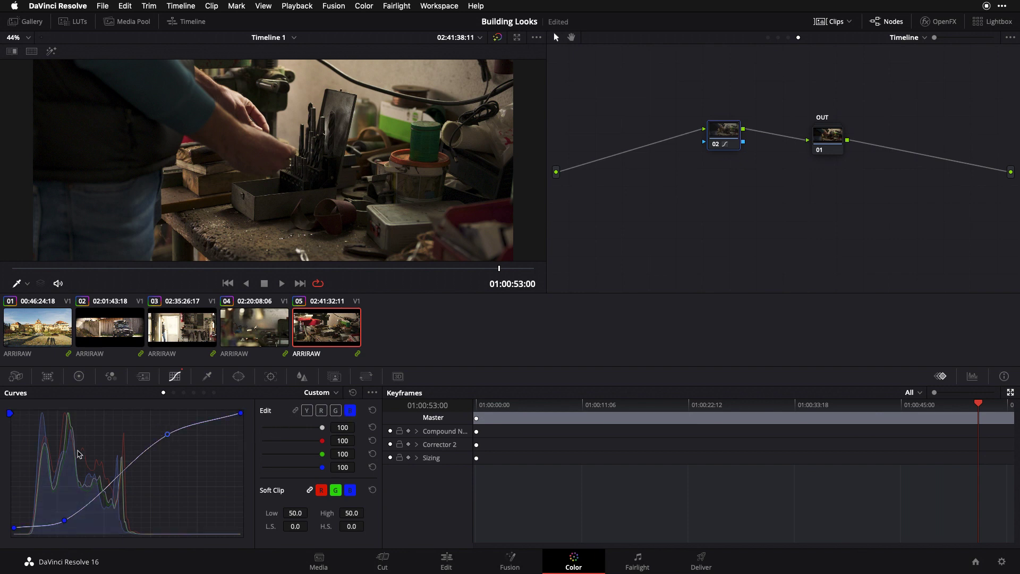
{"action": "left_click", "coordinate": [64, 519]}
{"action": "left_click", "coordinate": [321, 409]}
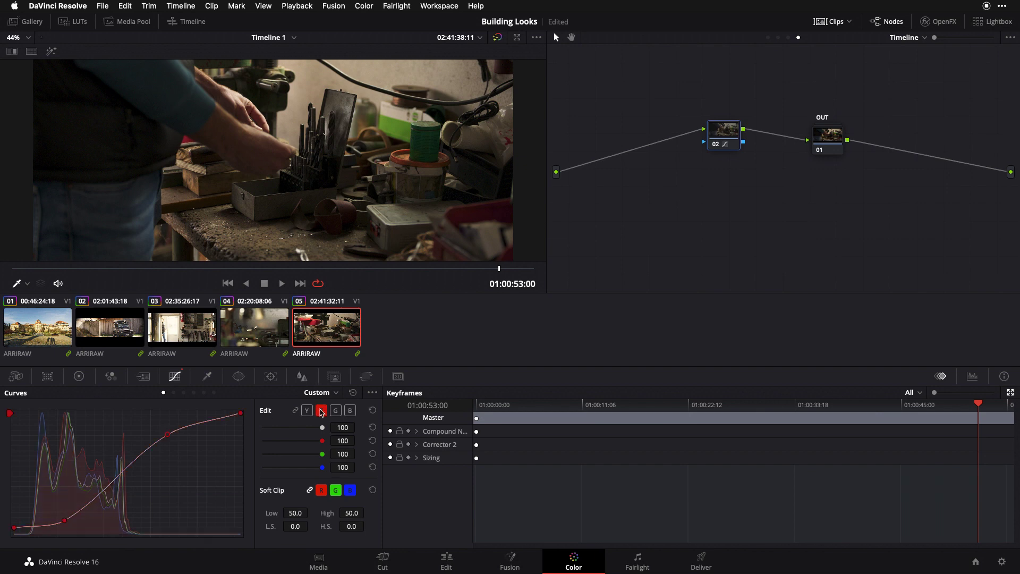
{"action": "left_click", "coordinate": [168, 434]}
{"action": "left_click", "coordinate": [296, 411]}
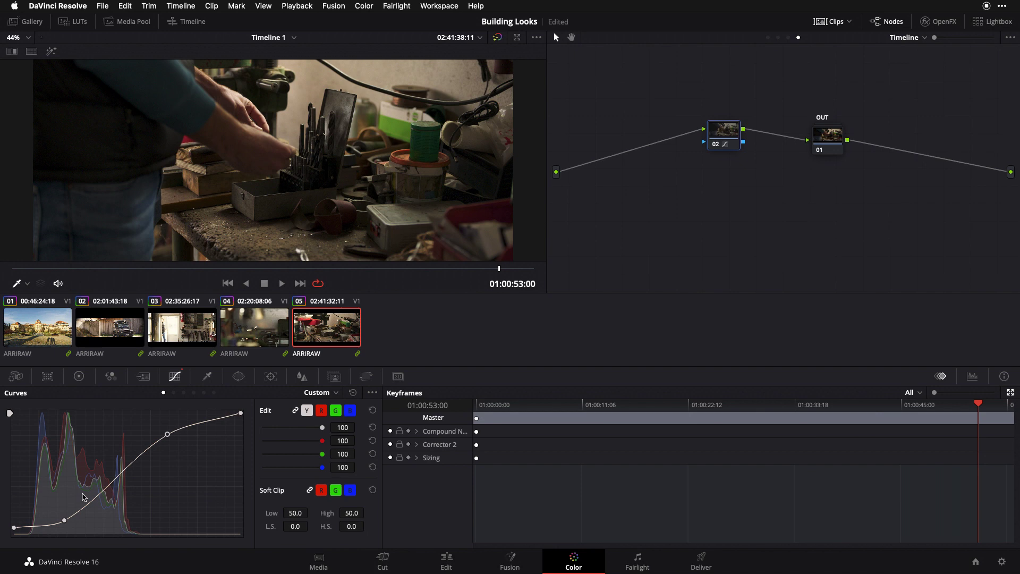
Add serial node 03 before node 02, place it to the left, and reselect it.
{"action": "key", "text": "shift+s"}
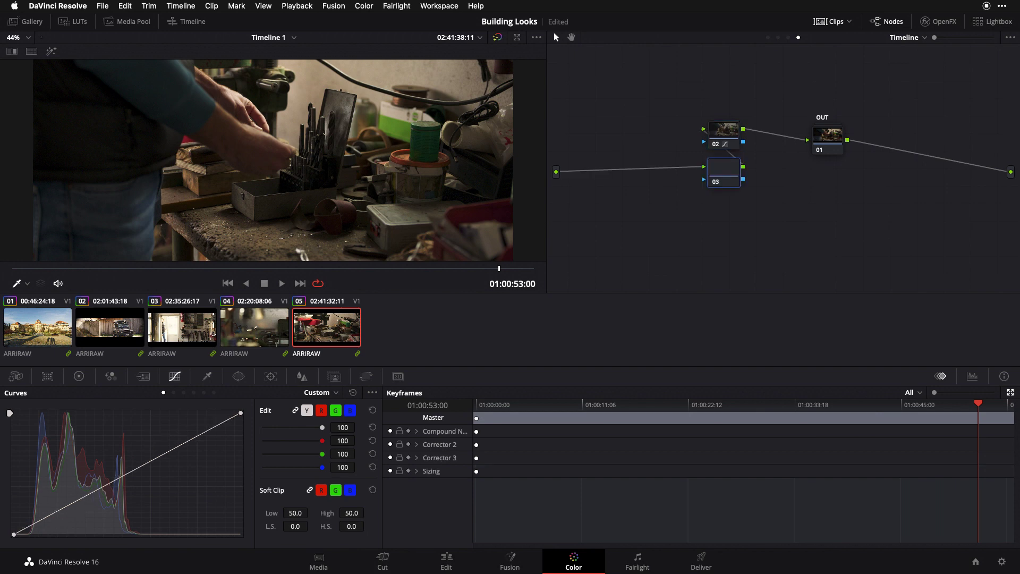
{"action": "left_click_drag", "start_coordinate": [721, 178], "coordinate": [662, 143]}
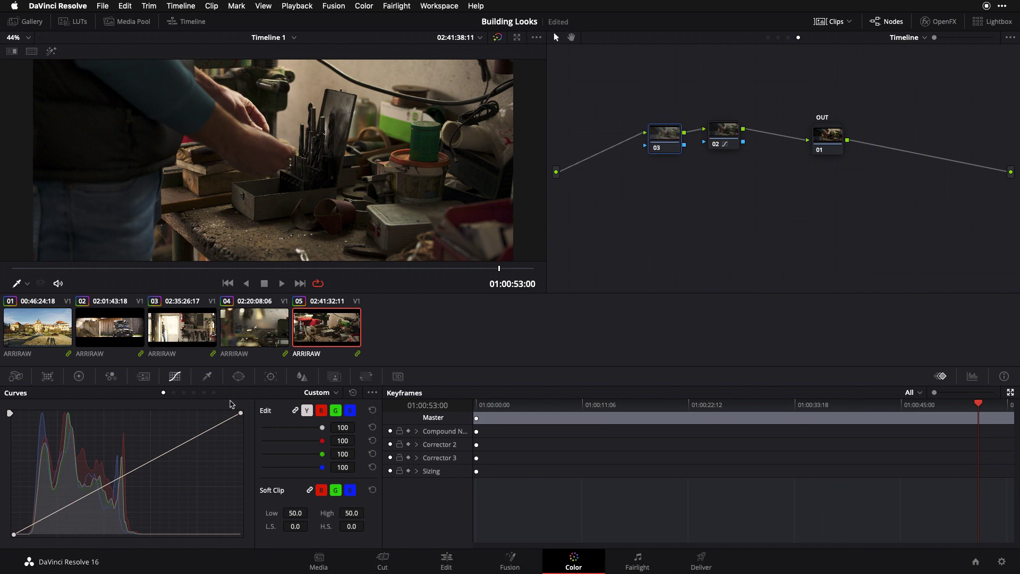
{"action": "left_click", "coordinate": [730, 134]}
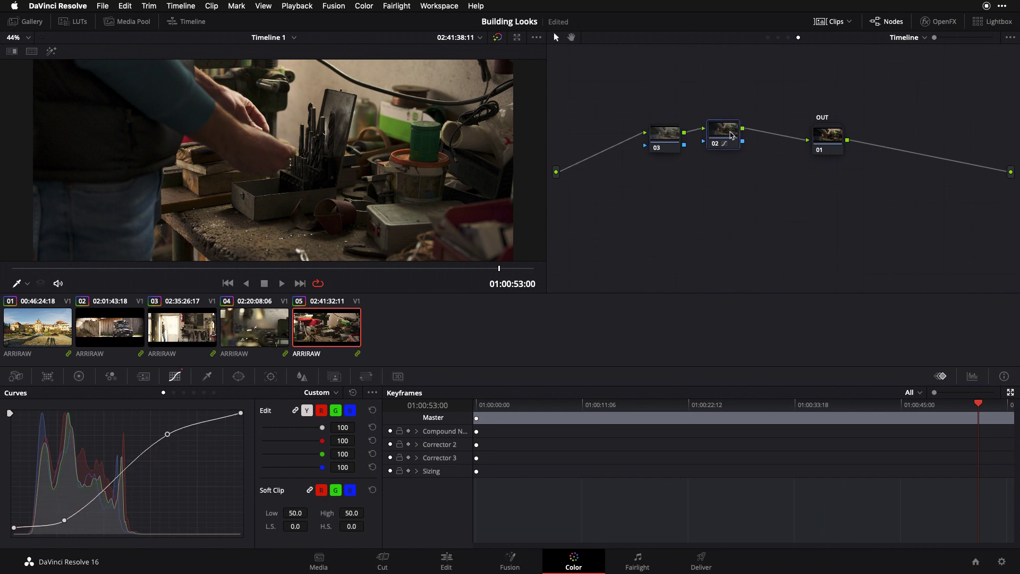
{"action": "left_click_drag", "start_coordinate": [730, 134], "coordinate": [732, 137]}
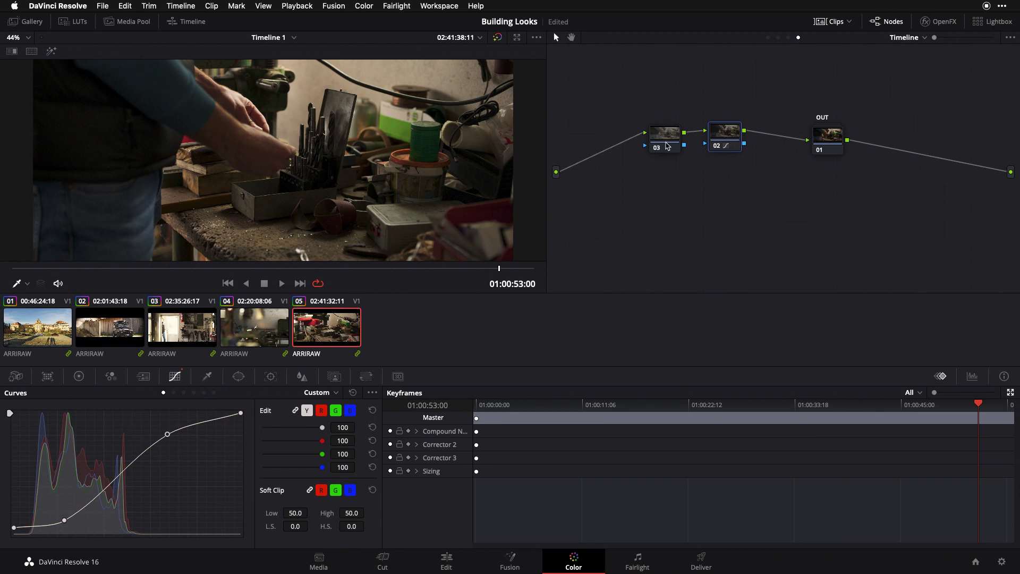
{"action": "left_click", "coordinate": [668, 147]}
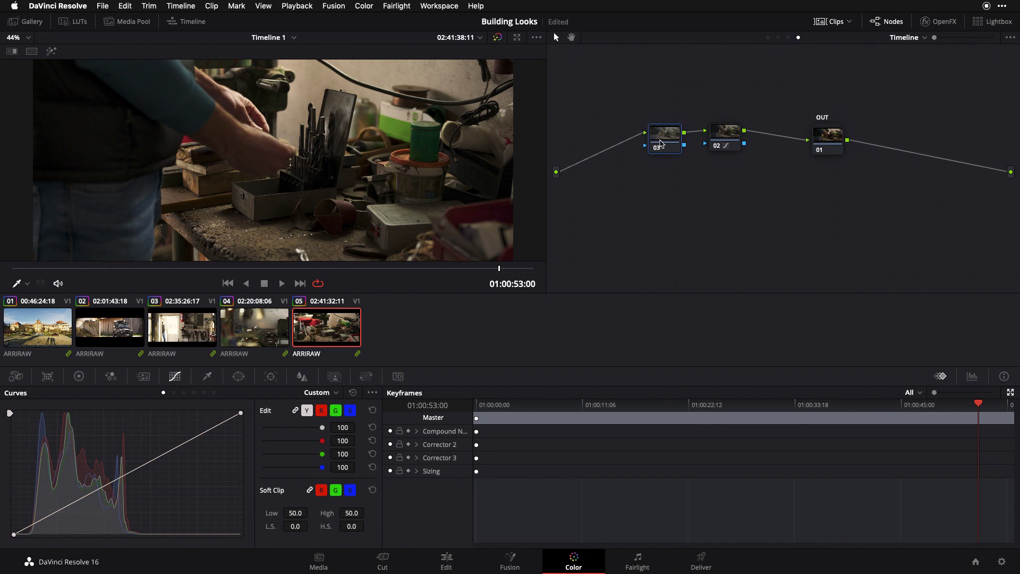
{"action": "left_click_drag", "start_coordinate": [661, 149], "coordinate": [662, 145]}
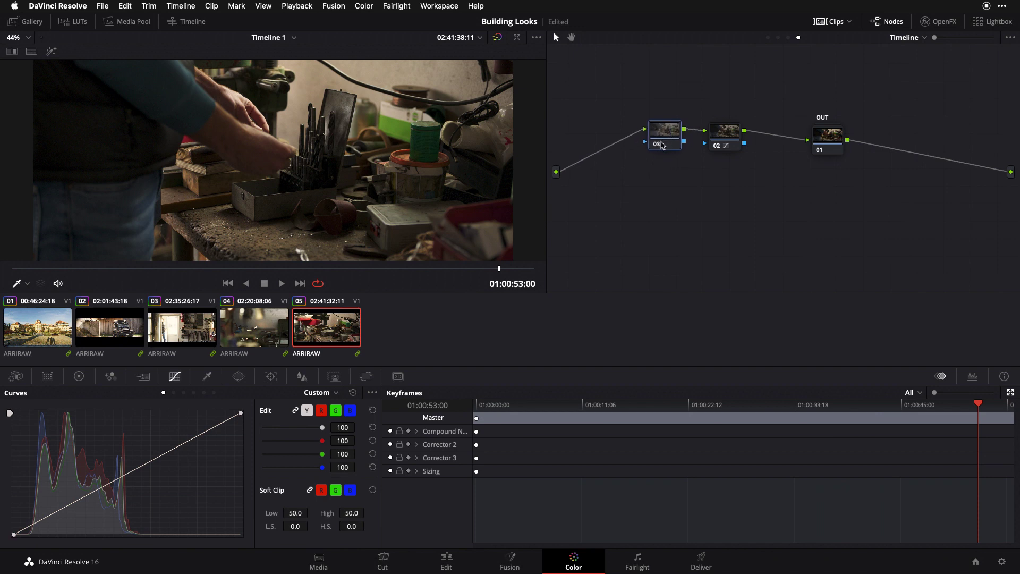
Unlink the curve channels and add a slightly lifted shadow point on the blue curve.
{"action": "left_click", "coordinate": [296, 411]}
{"action": "left_click", "coordinate": [351, 412]}
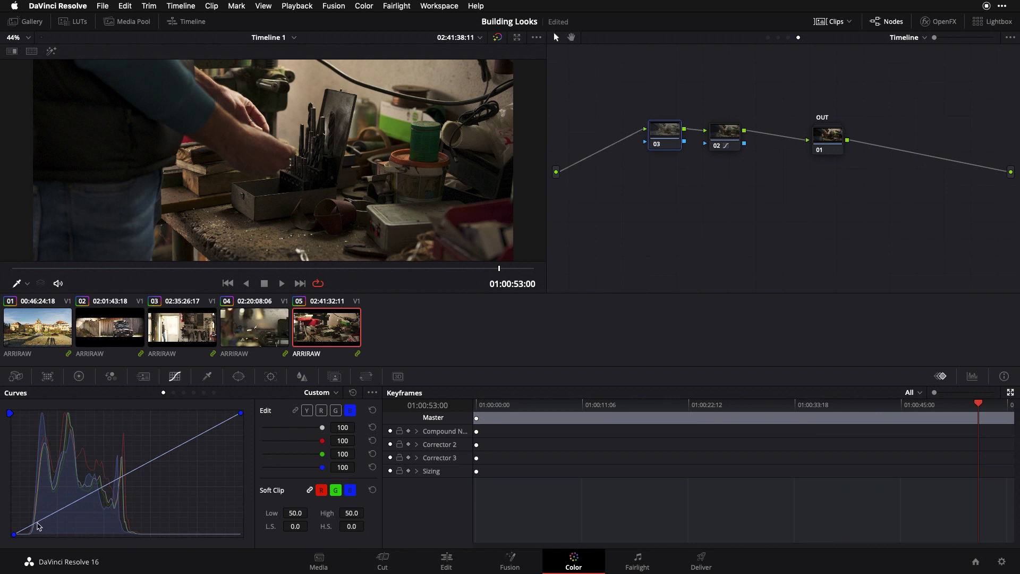
{"action": "left_click", "coordinate": [35, 521]}
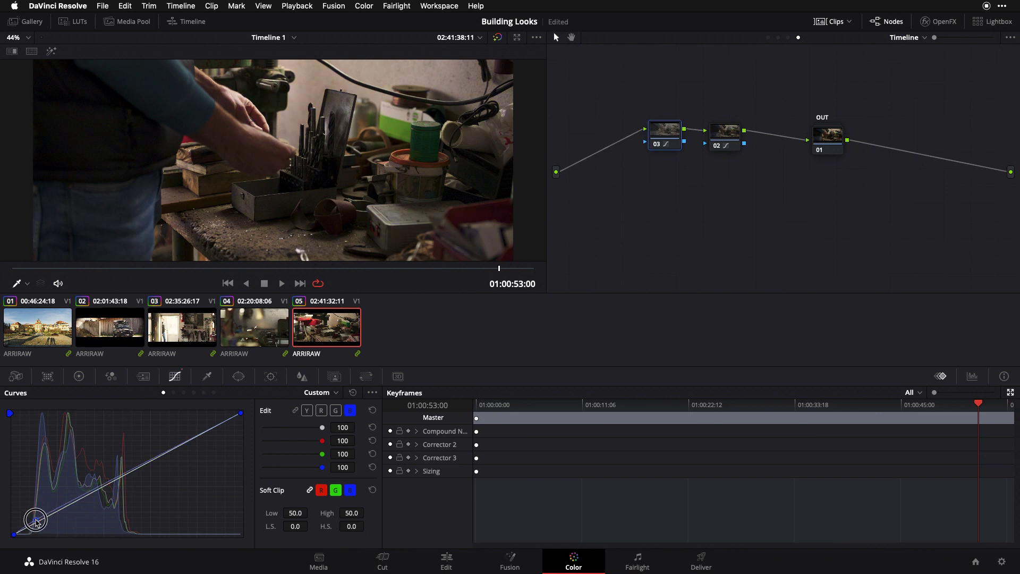
{"action": "left_click_drag", "start_coordinate": [35, 522], "coordinate": [32, 518]}
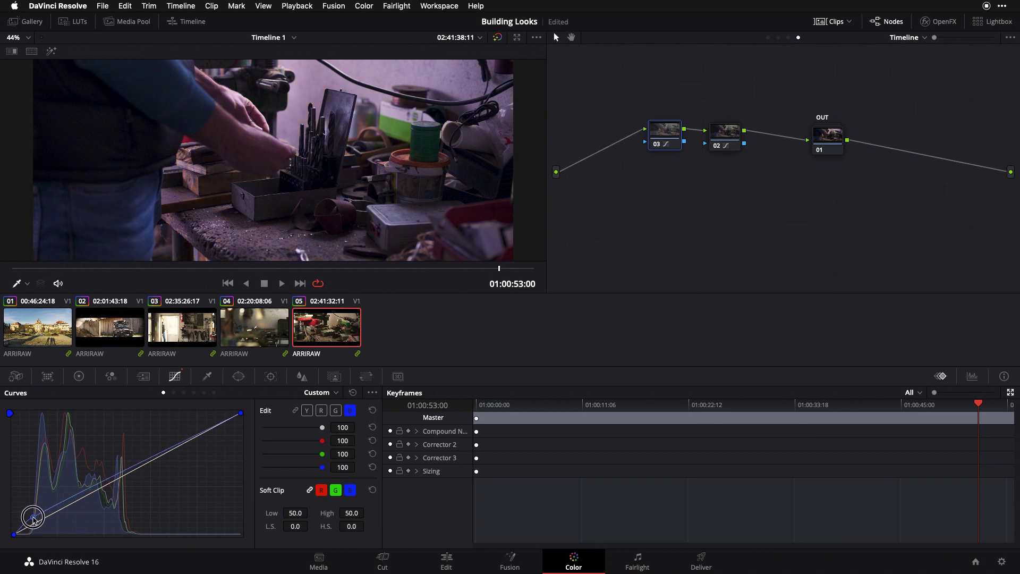
{"action": "left_click_drag", "start_coordinate": [33, 519], "coordinate": [33, 518]}
Add and adjust a second low blue-curve point, then add a shadow point on the green curve.
{"action": "left_click", "coordinate": [59, 504]}
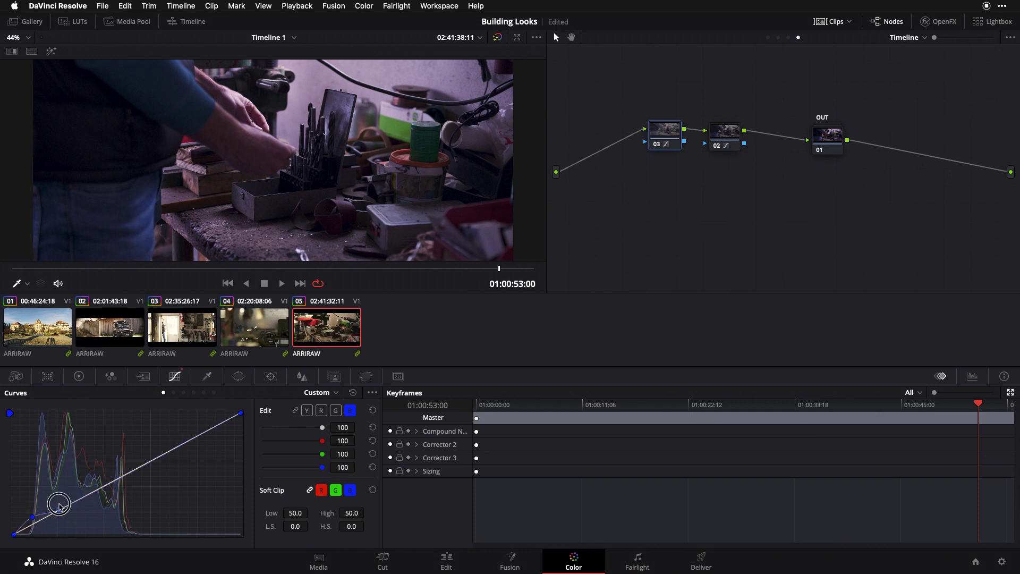
{"action": "left_click_drag", "start_coordinate": [59, 504], "coordinate": [63, 507]}
{"action": "left_click", "coordinate": [64, 508]}
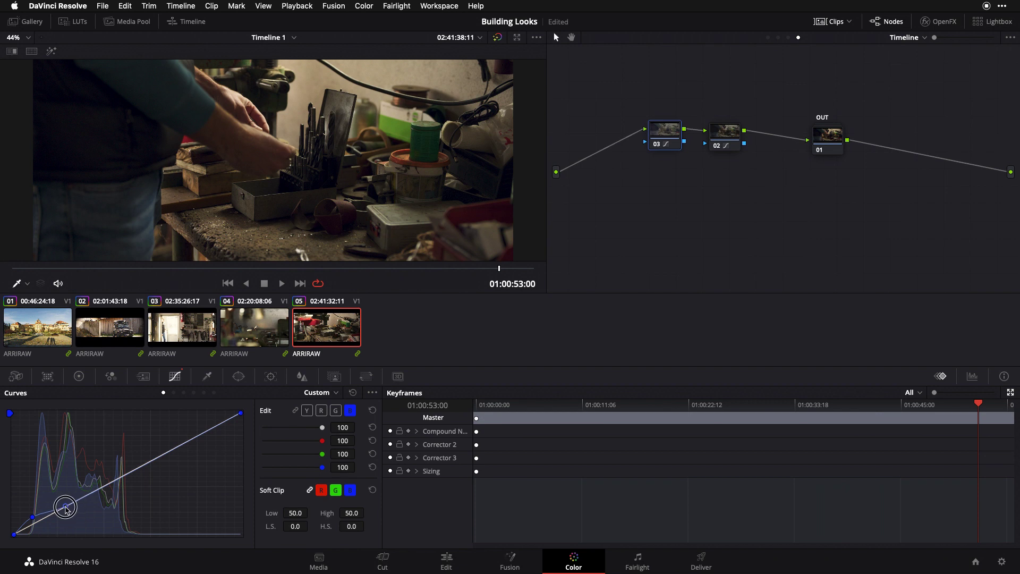
{"action": "mouse_move", "coordinate": [65, 509]}
{"action": "left_mouse_down"}
{"action": "mouse_move", "coordinate": [78, 498]}
{"action": "mouse_move", "coordinate": [68, 510]}
{"action": "left_mouse_up"}
{"action": "left_click", "coordinate": [338, 415]}
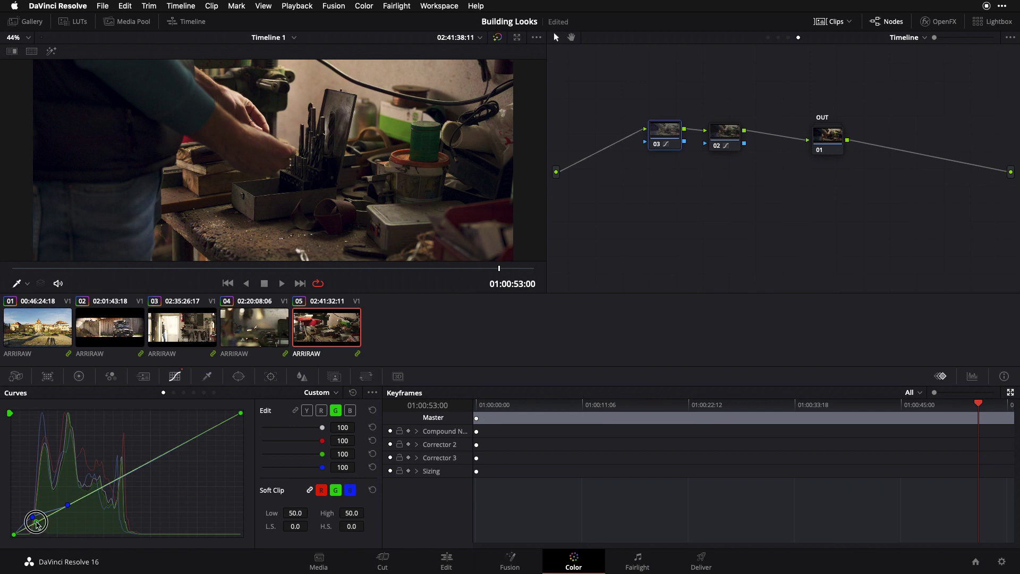
{"action": "left_click", "coordinate": [35, 521]}
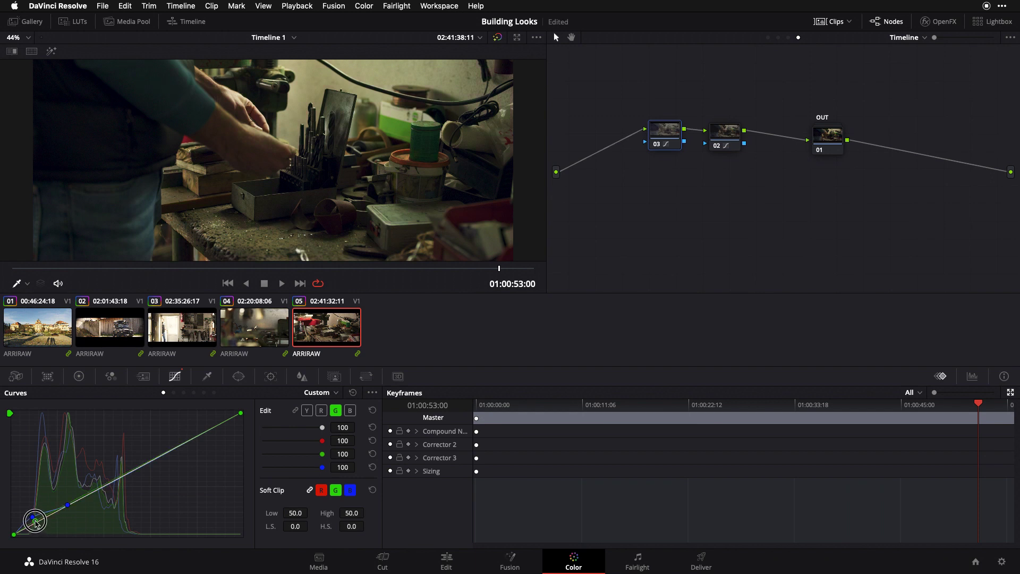
Add another green-curve point and pull it down-left for a small shadow dip.
{"action": "left_click", "coordinate": [86, 496]}
{"action": "left_click_drag", "start_coordinate": [85, 496], "coordinate": [70, 513]}
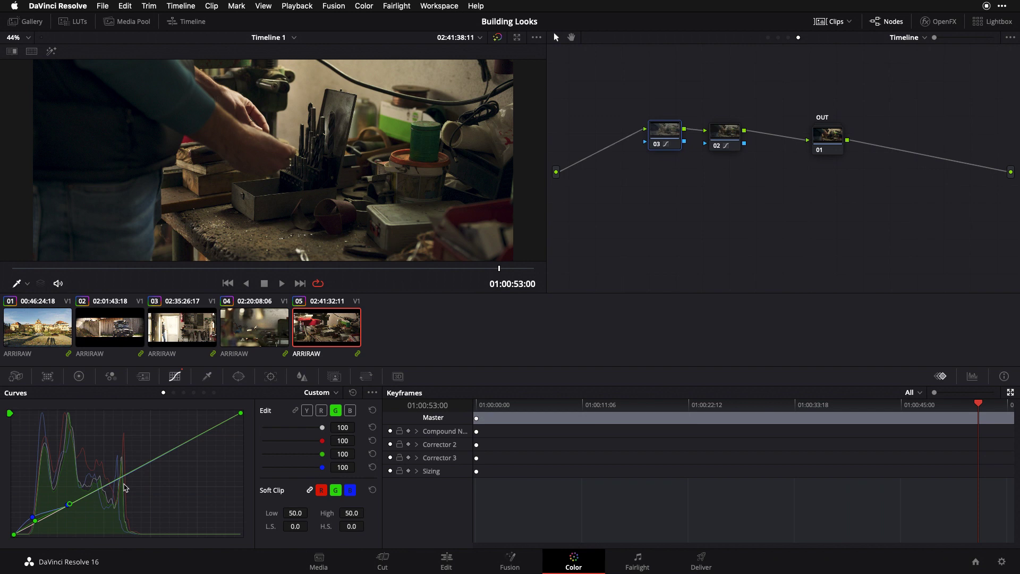
On the red curve, add midtone points and ease the lower shadow point down slightly.
{"action": "left_click", "coordinate": [322, 411]}
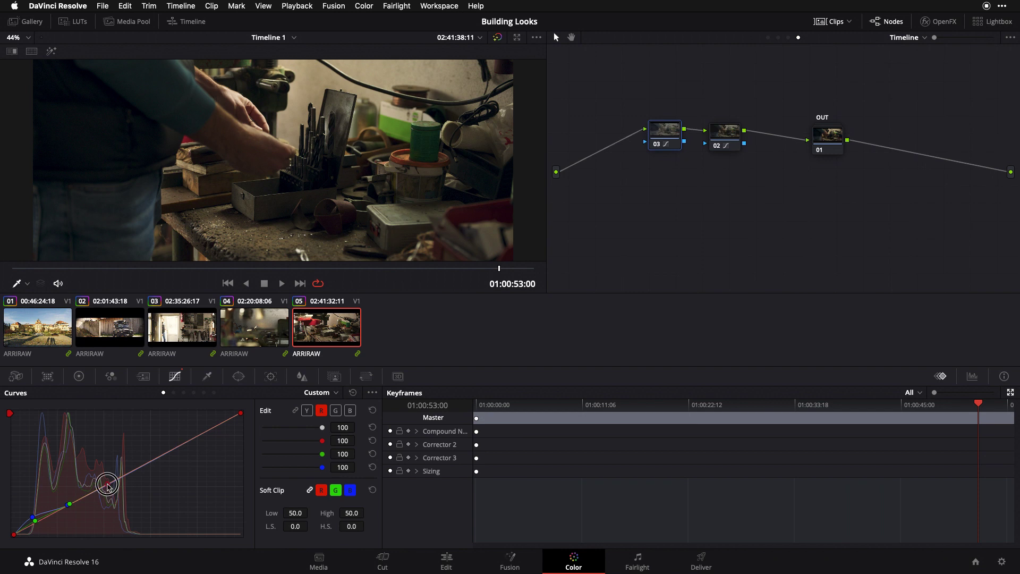
{"action": "left_click", "coordinate": [108, 484]}
{"action": "left_click_drag", "start_coordinate": [108, 484], "coordinate": [108, 484]}
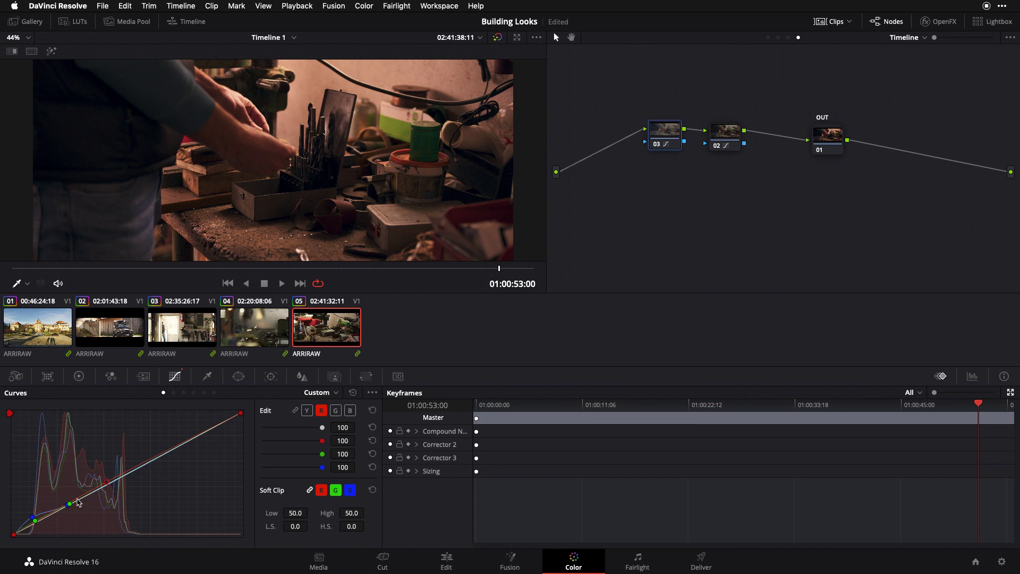
{"action": "left_click", "coordinate": [78, 502]}
{"action": "left_click_drag", "start_coordinate": [76, 506], "coordinate": [72, 511]}
{"action": "left_click", "coordinate": [108, 479]}
Drag the red curve intensity slider down to 0.
{"action": "left_click_drag", "start_coordinate": [323, 443], "coordinate": [238, 456]}
Type red curve intensity values 50, then 65, settling on 60.
{"action": "left_click", "coordinate": [337, 441]}
{"action": "key", "text": "ctrl+super+Escape"}
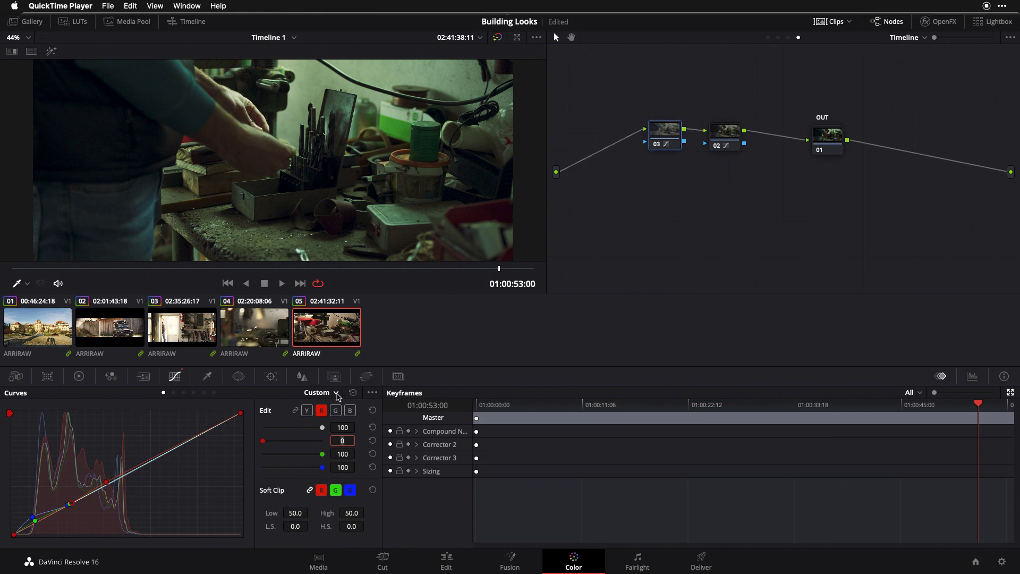
{"action": "key", "text": "BackSpace"}
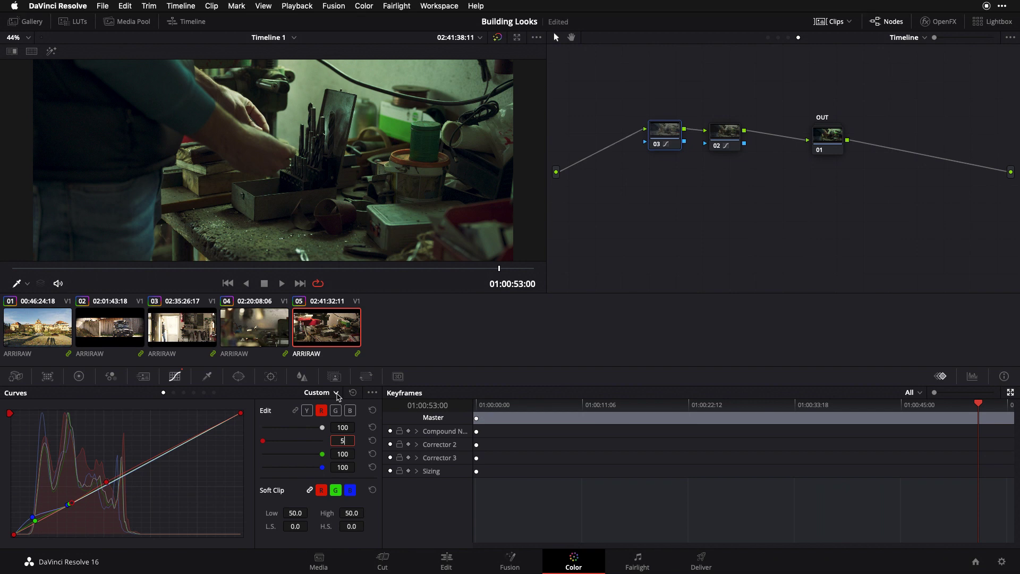
{"action": "type", "text": "50"}
{"action": "key", "text": "Return"}
{"action": "type", "text": "65"}
{"action": "key", "text": "Return"}
{"action": "key", "text": "BackSpace"}
{"action": "type", "text": "0"}
{"action": "key", "text": "Return"}
Toggle node 03 off and on with Ctrl+D to compare, leave it enabled, then select node 02.
{"action": "key", "text": "ctrl+d"}
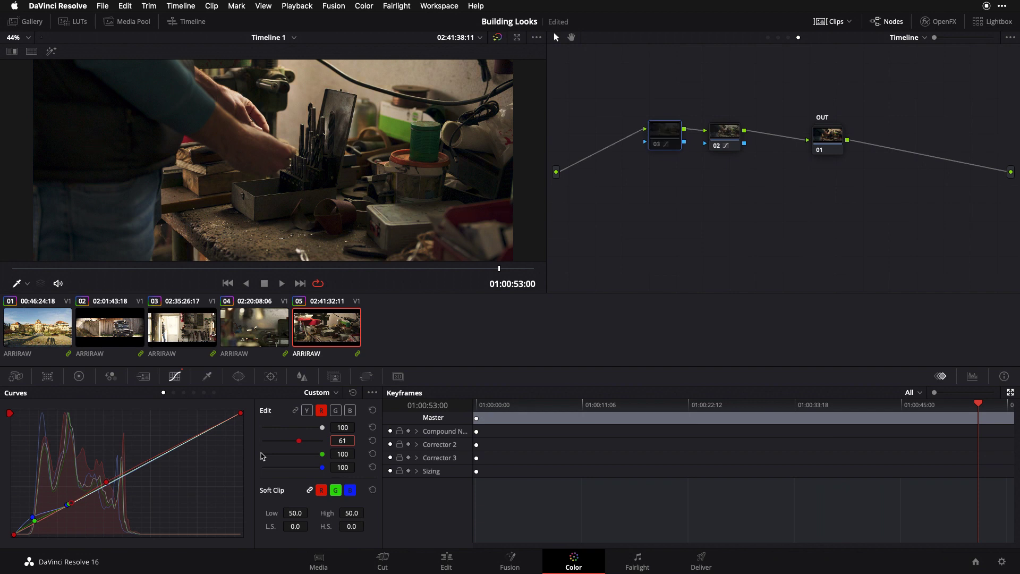
{"action": "key", "text": "ctrl+d"}
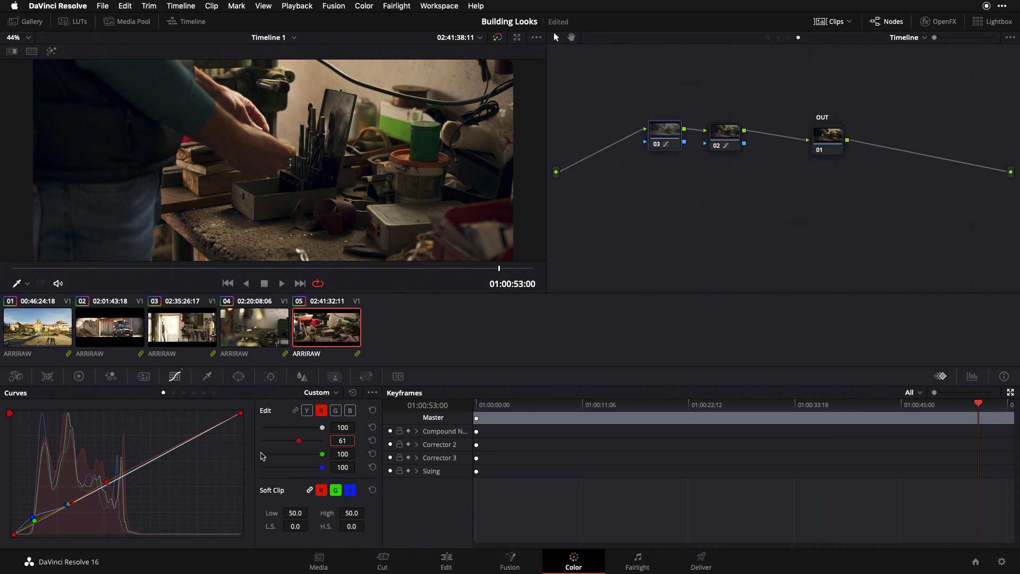
{"action": "key", "text": "ctrl+d"}
{"action": "key", "text": "ctrl+d"}
{"action": "key", "text": "super+d"}
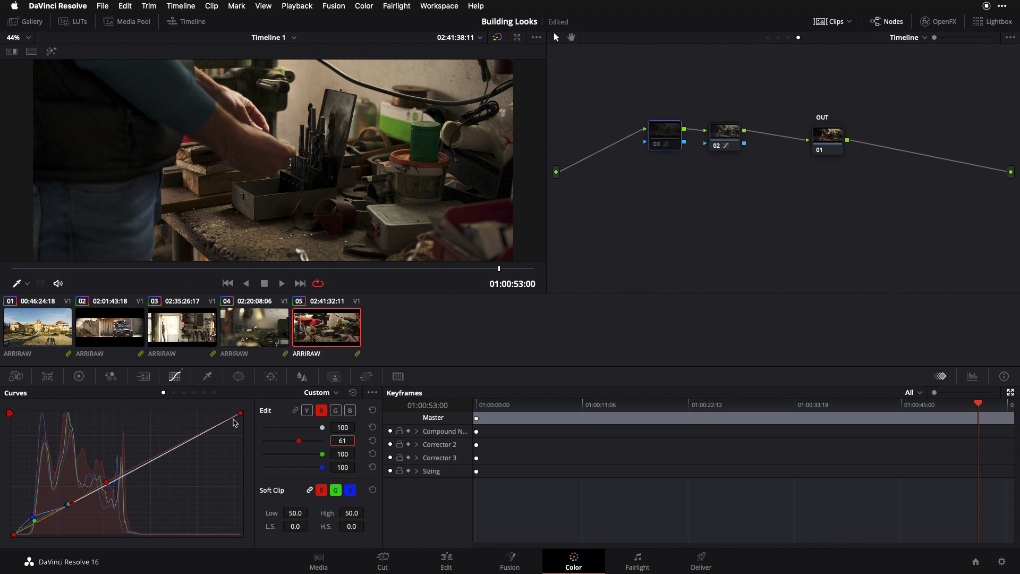
{"action": "key", "text": "super+d"}
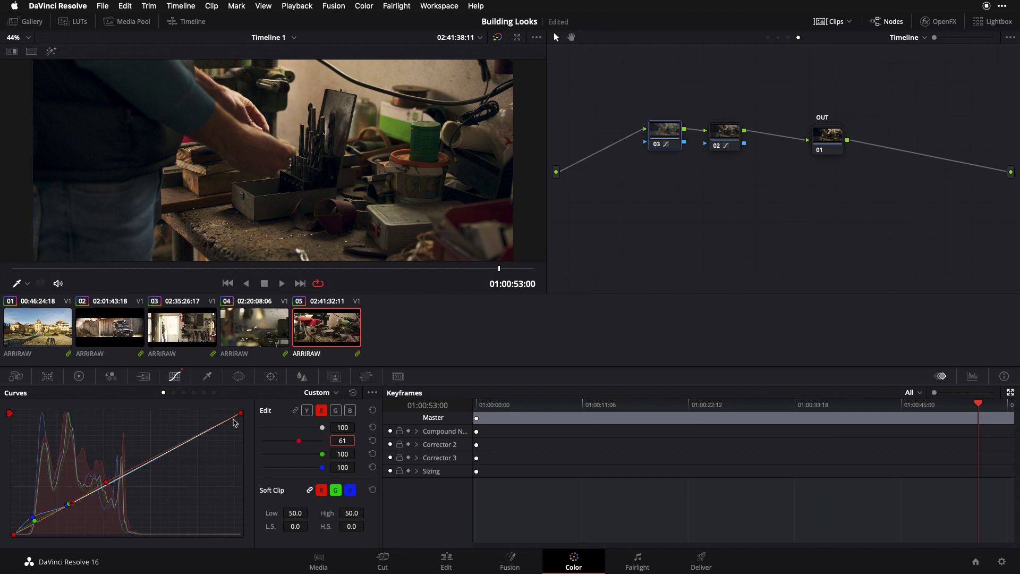
{"action": "key", "text": "ctrl+d"}
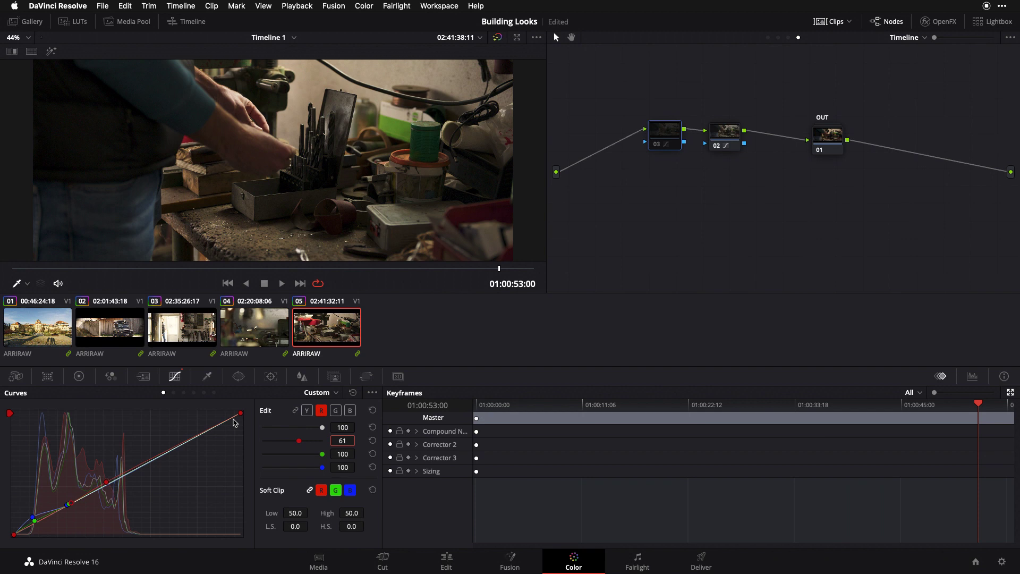
{"action": "key", "text": "ctrl+d"}
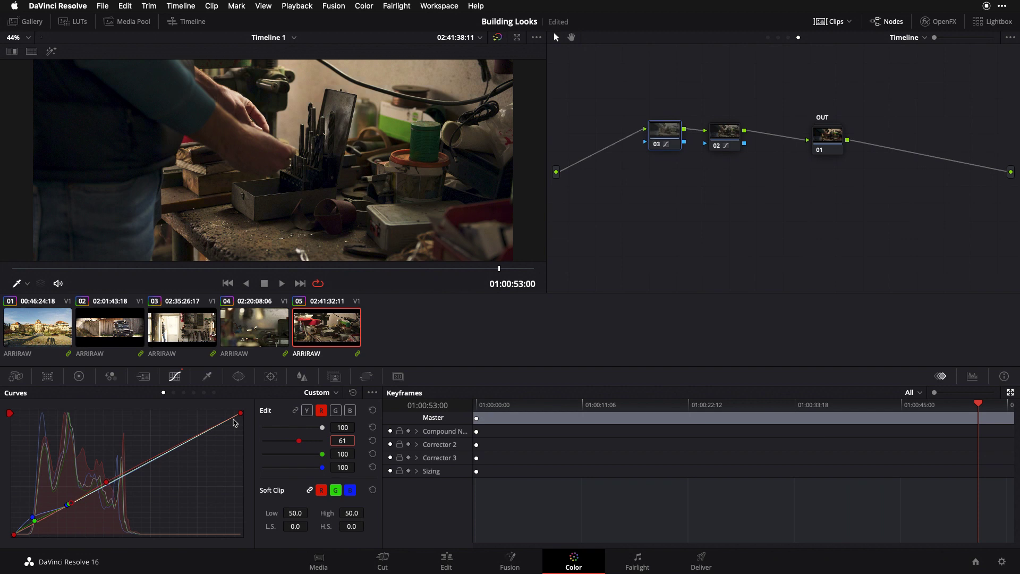
{"action": "key", "text": "ctrl+d"}
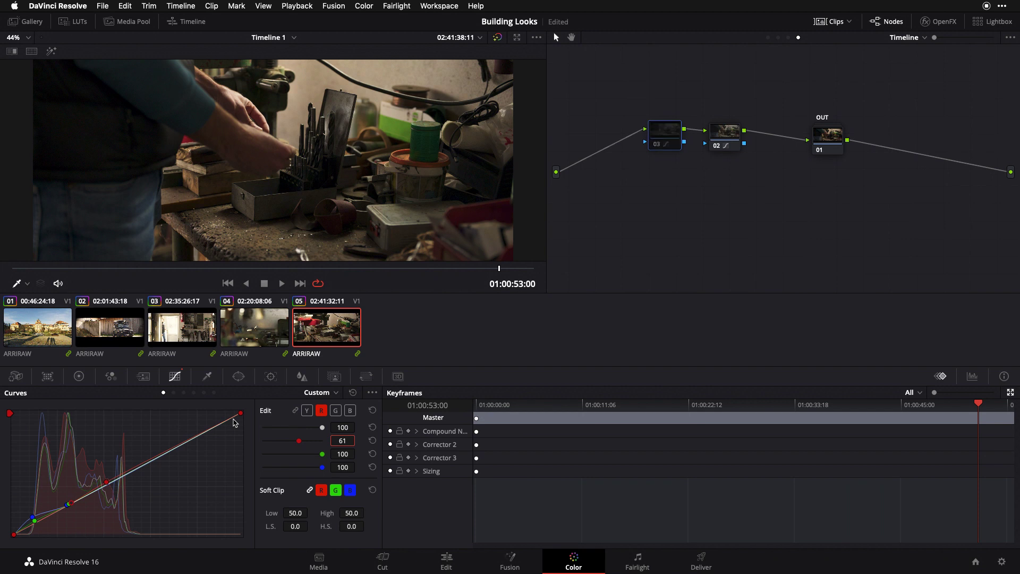
{"action": "key", "text": "ctrl+d"}
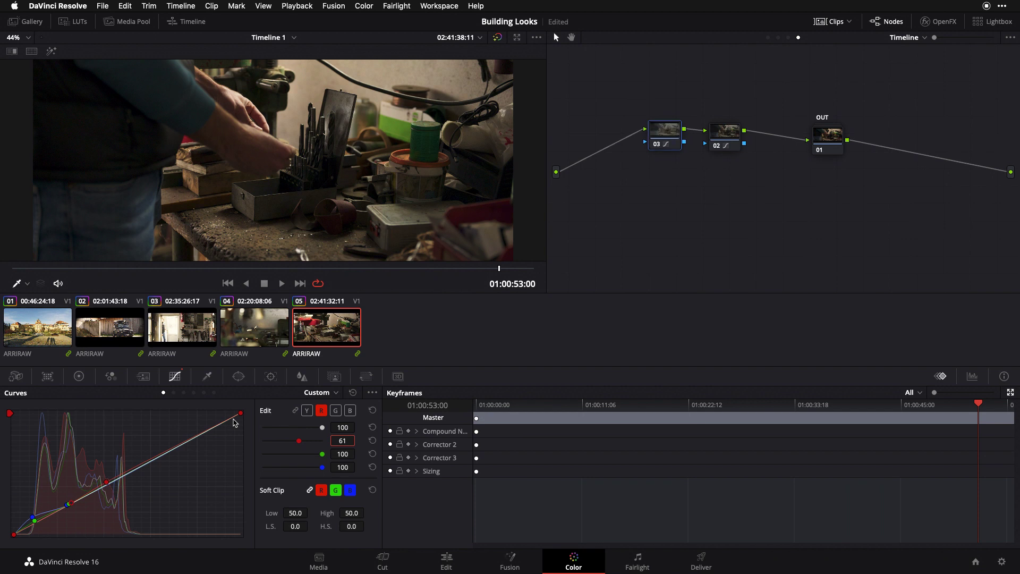
{"action": "left_click", "coordinate": [718, 136]}
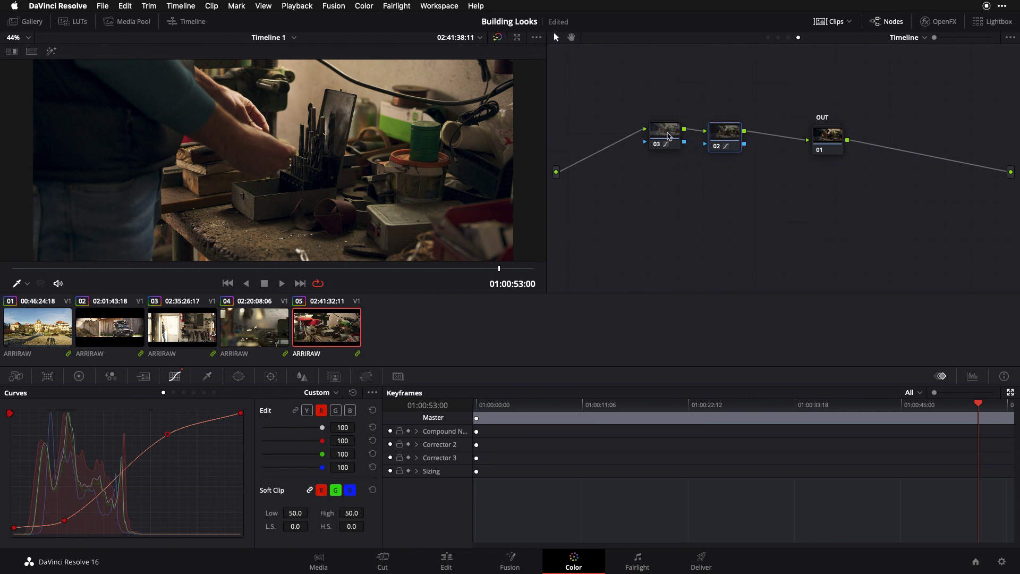
{"action": "left_click", "coordinate": [665, 136]}
{"action": "key", "text": "super+d"}
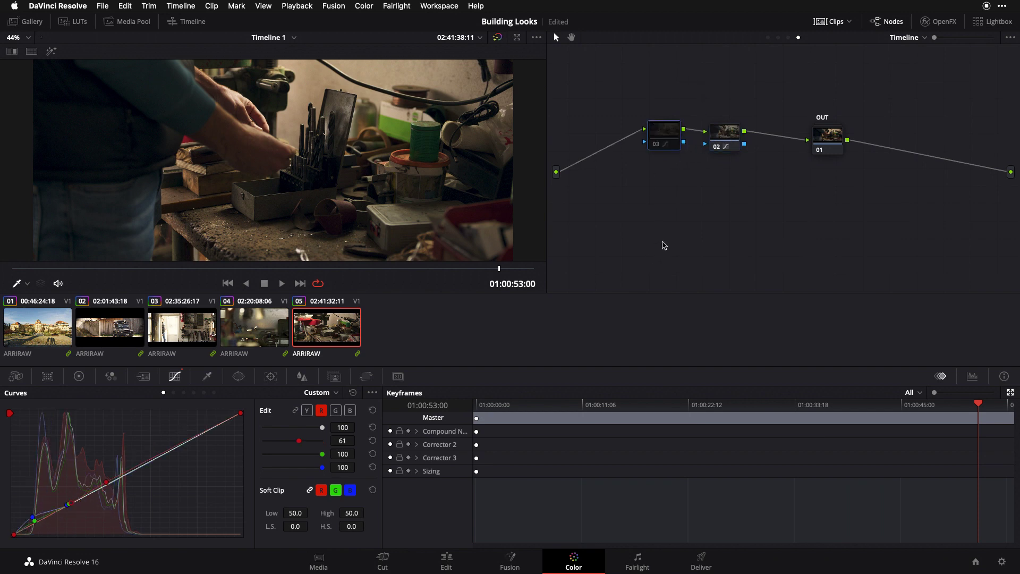
{"action": "key", "text": "super+d"}
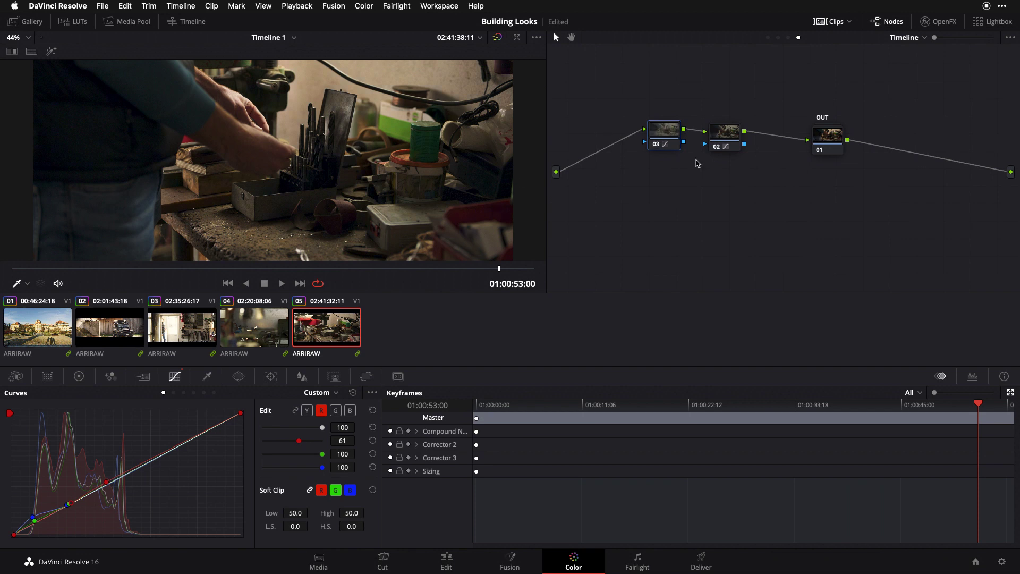
{"action": "left_click", "coordinate": [723, 142]}
{"action": "key", "text": "super+d"}
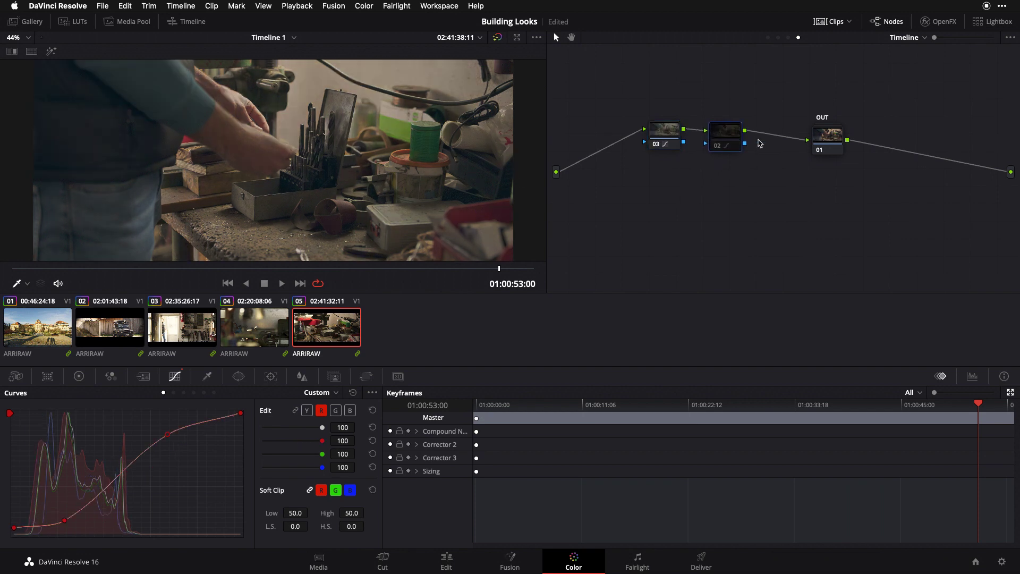
{"action": "key", "text": "super+d"}
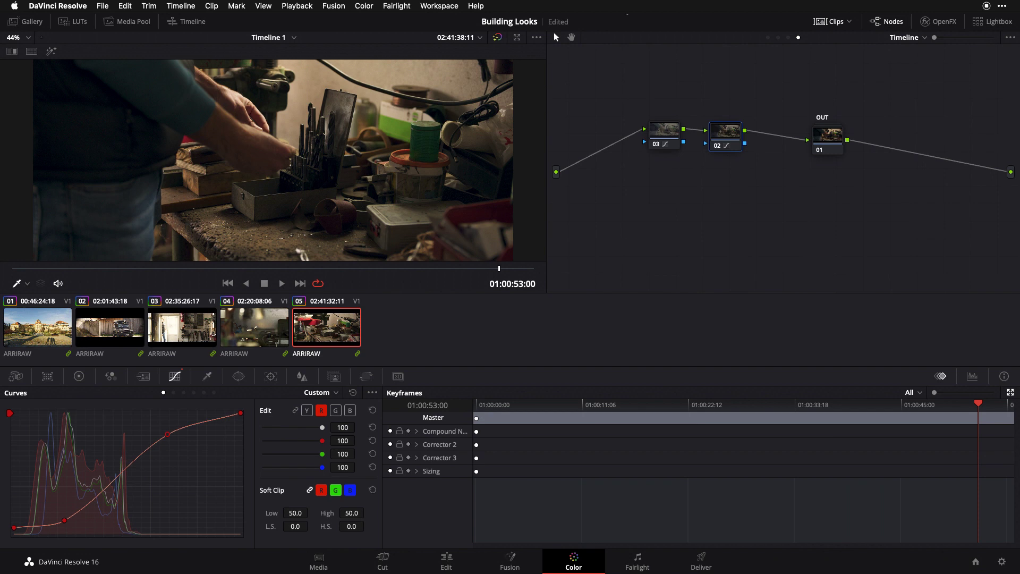
{"action": "right_click", "coordinate": [723, 134]}
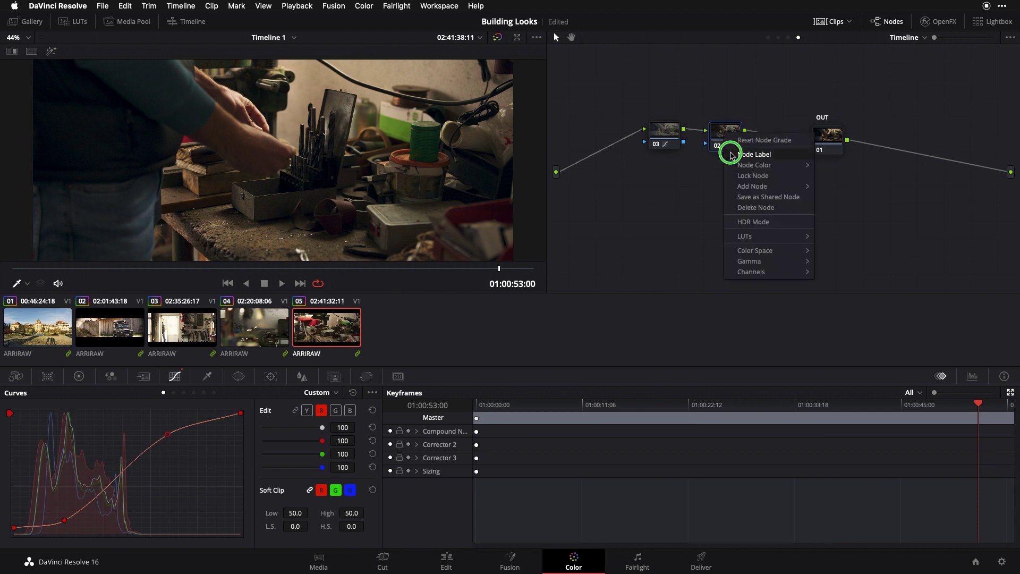
Label node 02 'CURVE'.
{"action": "key", "text": "Escape"}
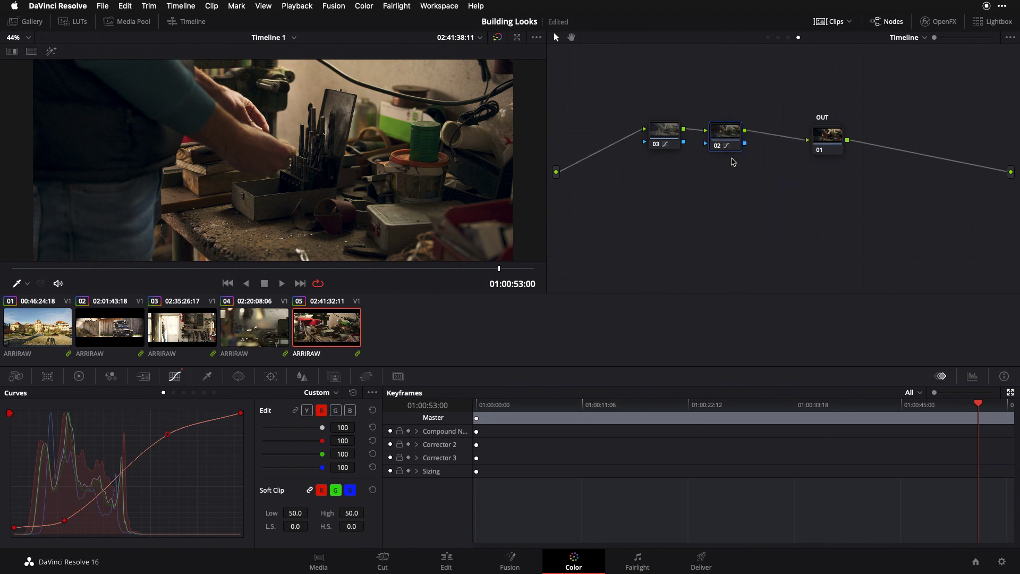
{"action": "type", "text": "CURVE"}
{"action": "key", "text": "Return"}
Label node 03 'SPLIT' via its right-click Node Label option.
{"action": "left_click", "coordinate": [662, 133]}
{"action": "right_click", "coordinate": [670, 152]}
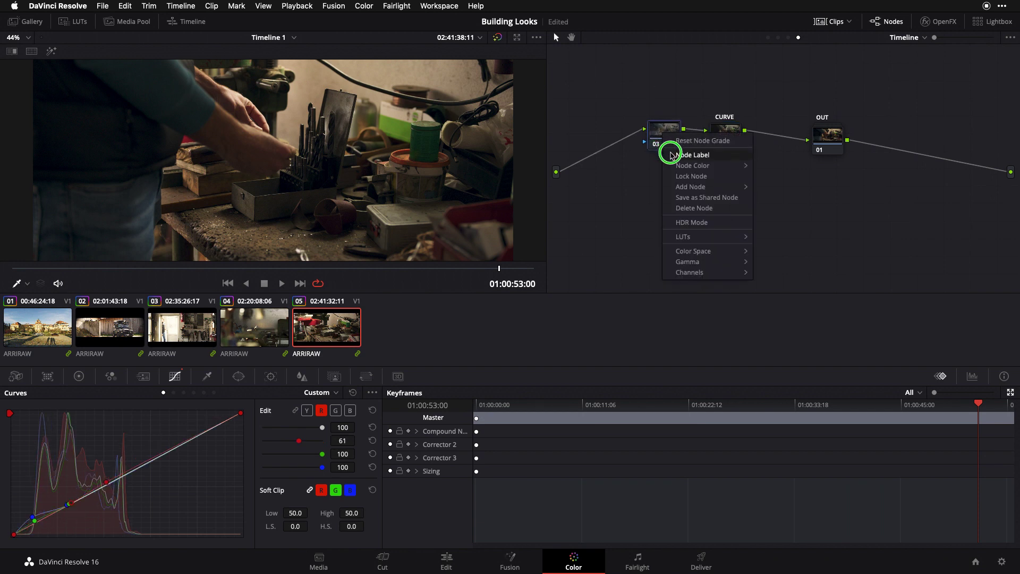
{"action": "left_click", "coordinate": [691, 158]}
{"action": "type", "text": "SPLIT"}
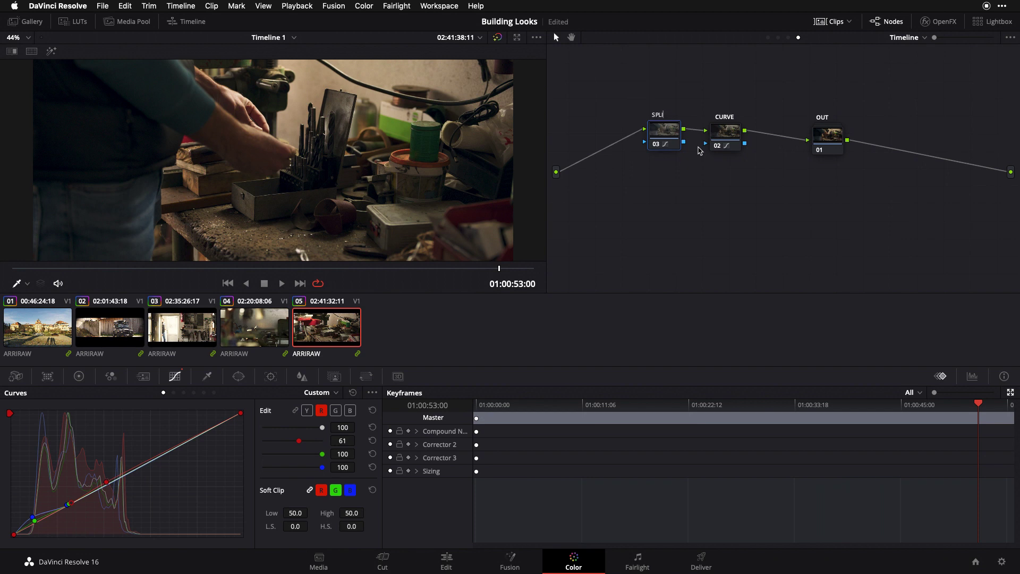
{"action": "key", "text": "Return"}
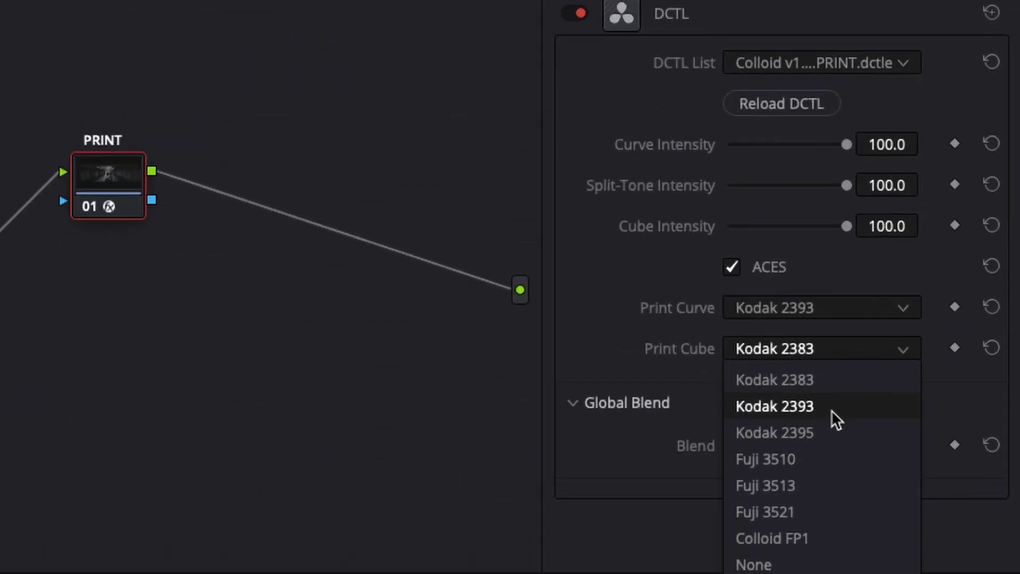
Set the PRINT node's Print Cube to Fuji 3513 and lower its Curve Intensity below 100.
{"action": "left_click", "coordinate": [847, 207]}
{"action": "left_click", "coordinate": [814, 352]}
{"action": "left_click", "coordinate": [765, 482]}
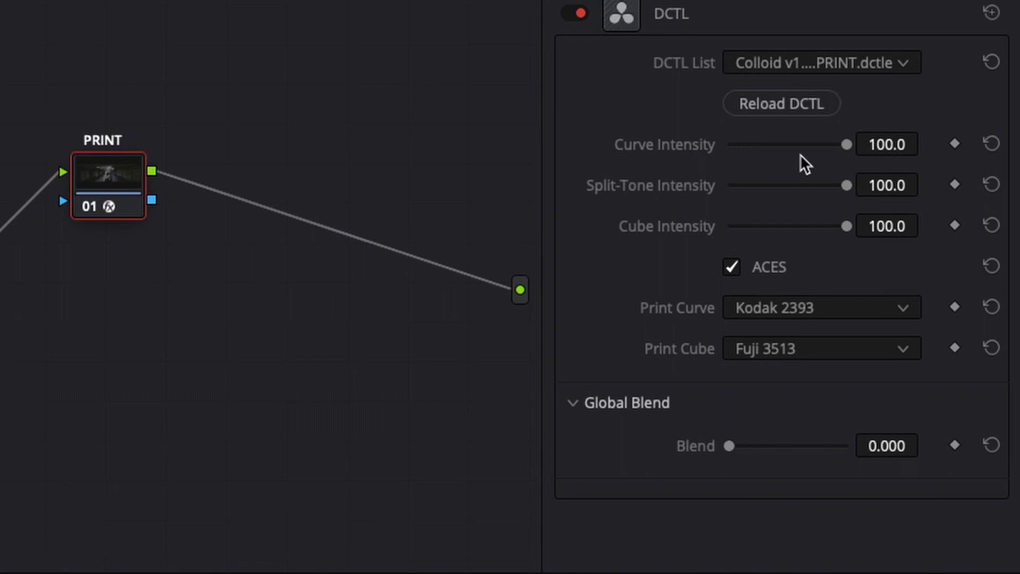